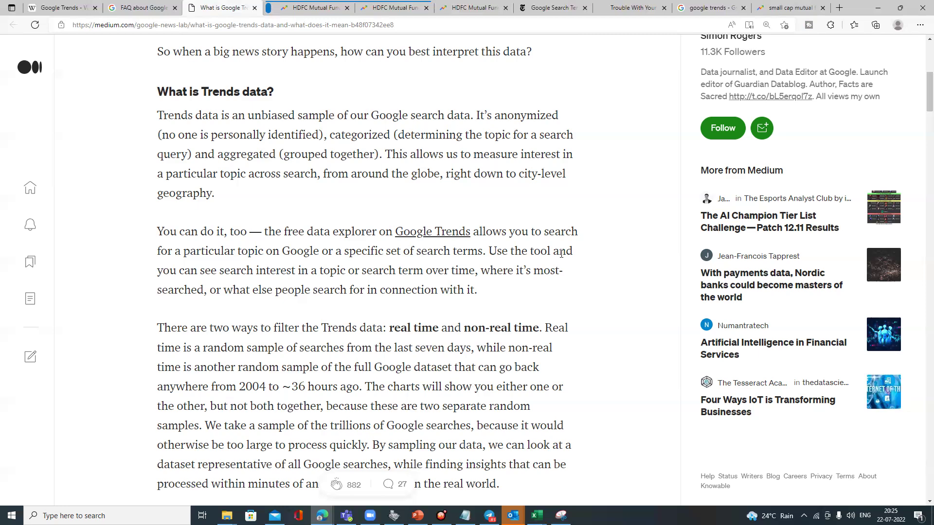
- Read the Medium article's explanation of what Trends data is and how its numbers are normalized, including the example charts
scroll(511, 304, "down", 5)
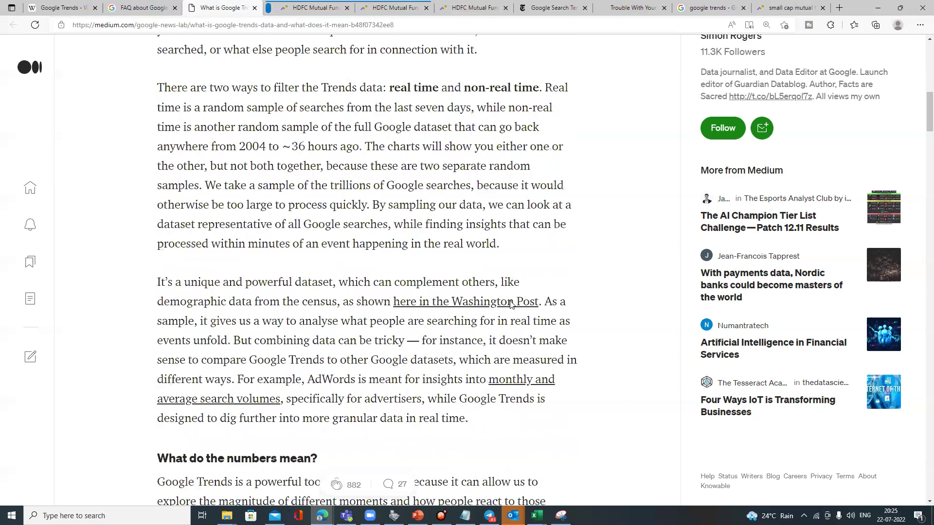
scroll(510, 303, "down", 10)
scroll(509, 302, "down", 8)
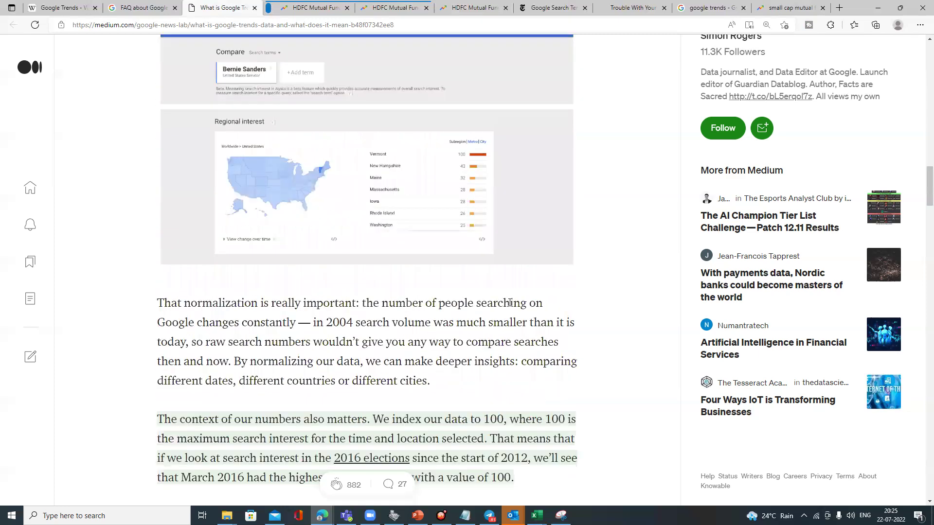
scroll(508, 302, "down", 9)
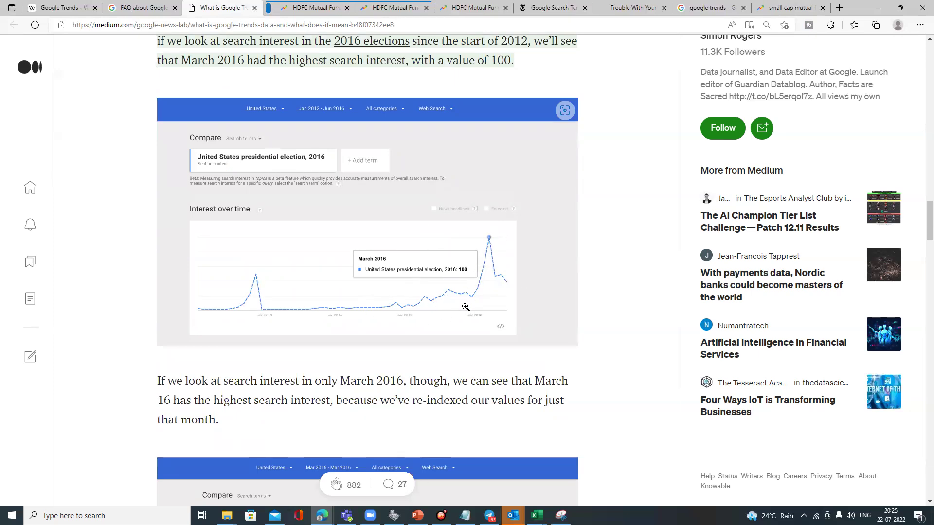
scroll(466, 308, "down", 8)
scroll(428, 277, "down", 1)
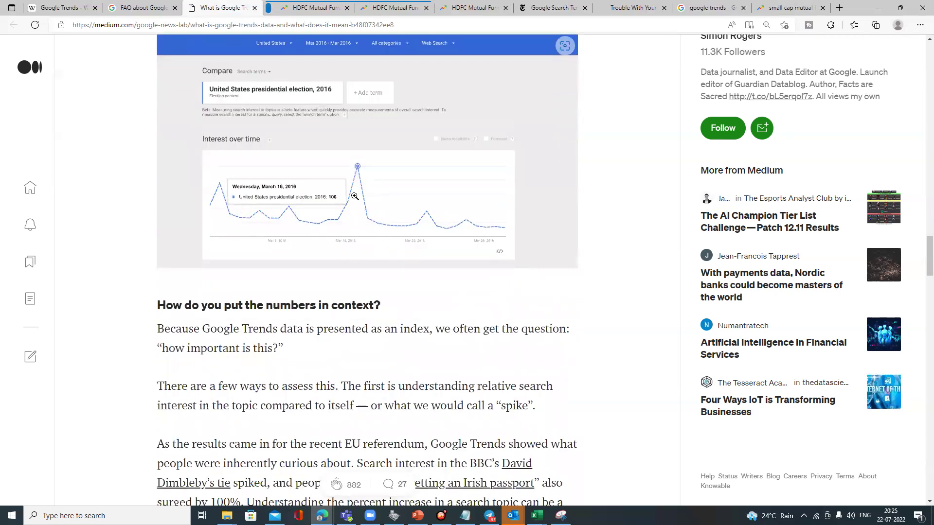
- Reread the paragraph on indexing data to 100 and examine the 2016 presidential election interest-over-time chart
scroll(393, 218, "up", 15)
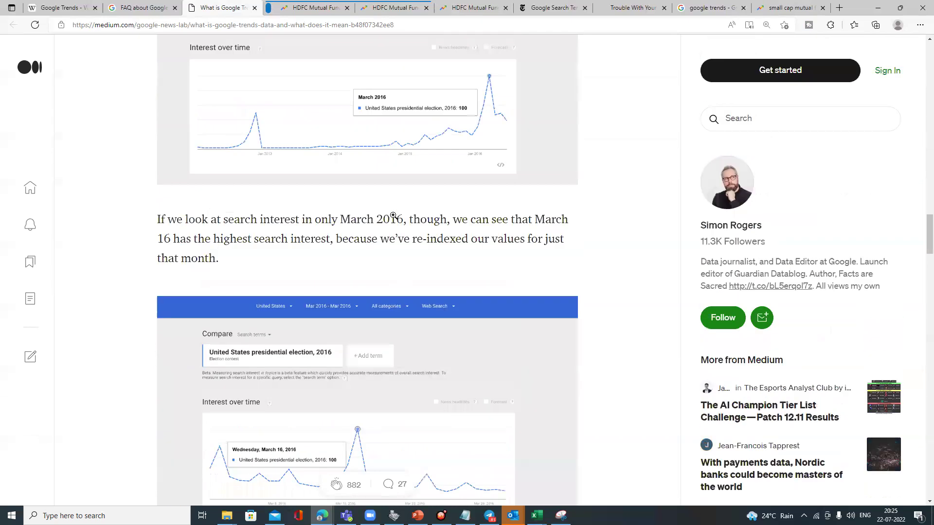
scroll(394, 215, "up", 2)
scroll(390, 222, "down", 3)
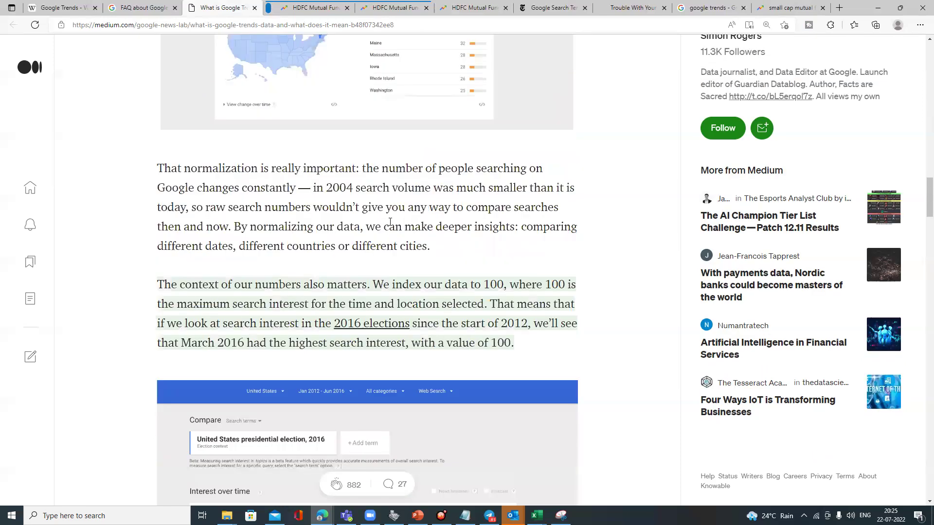
scroll(390, 221, "down", 1)
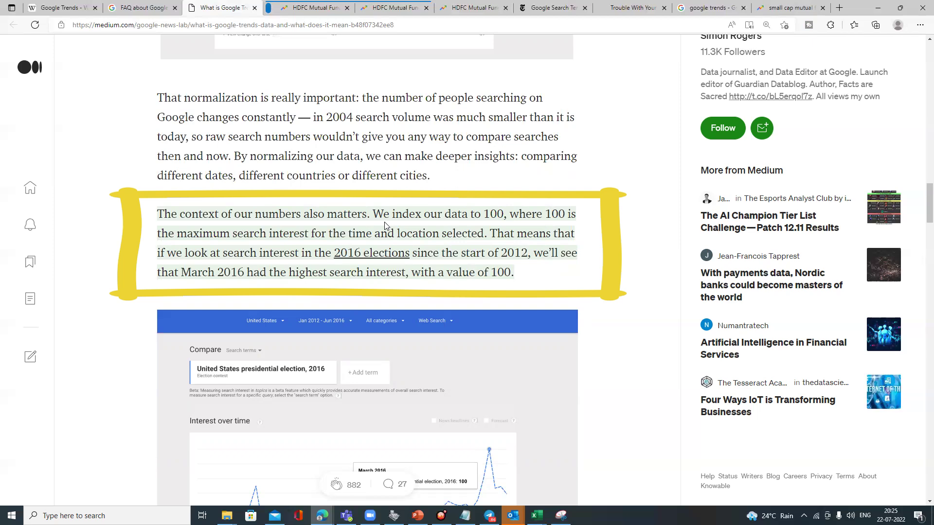
scroll(344, 239, "down", 1)
scroll(344, 239, "down", 1)
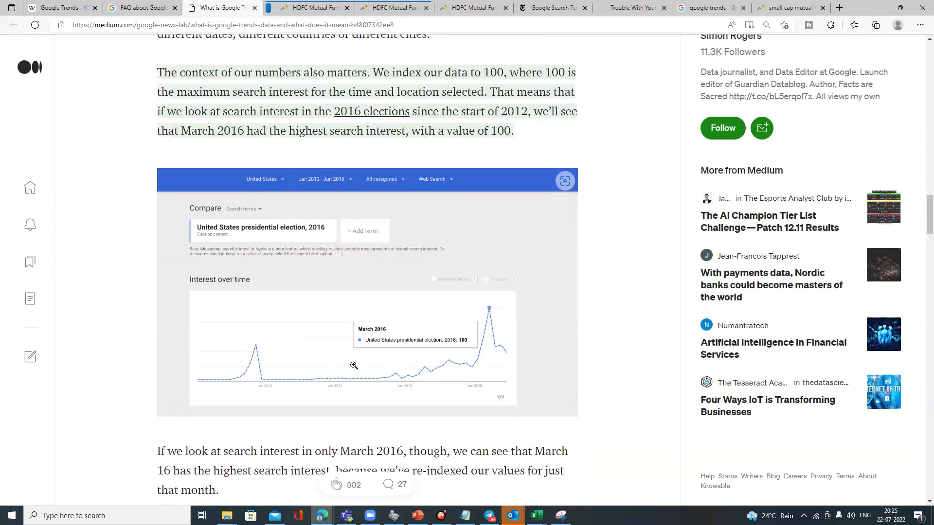
scroll(356, 363, "down", 1)
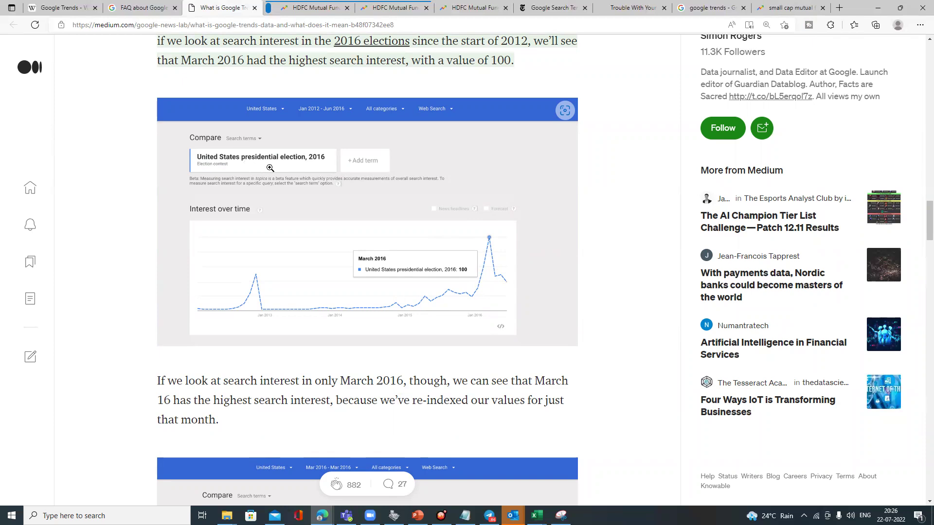
- Read on through the article's section on putting the numbers in context and its search-term comparison charts
scroll(298, 179, "down", 13)
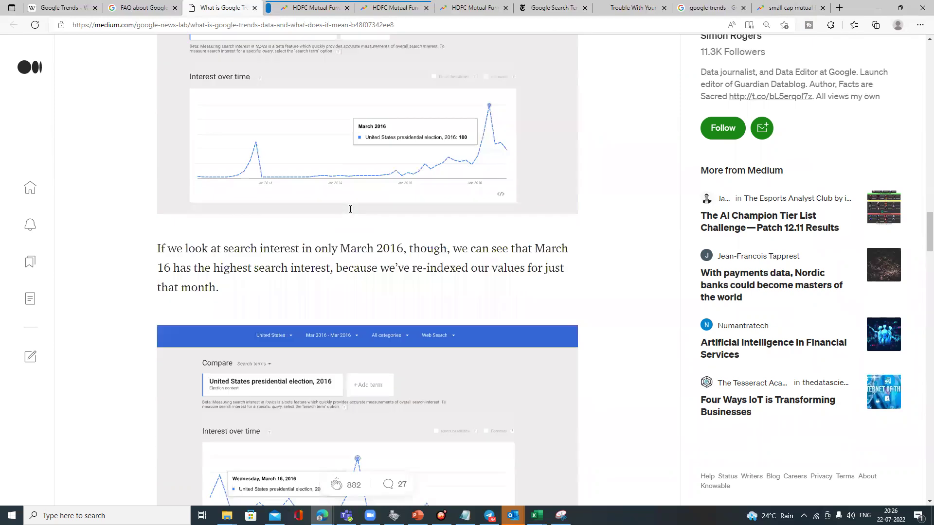
scroll(349, 209, "down", 13)
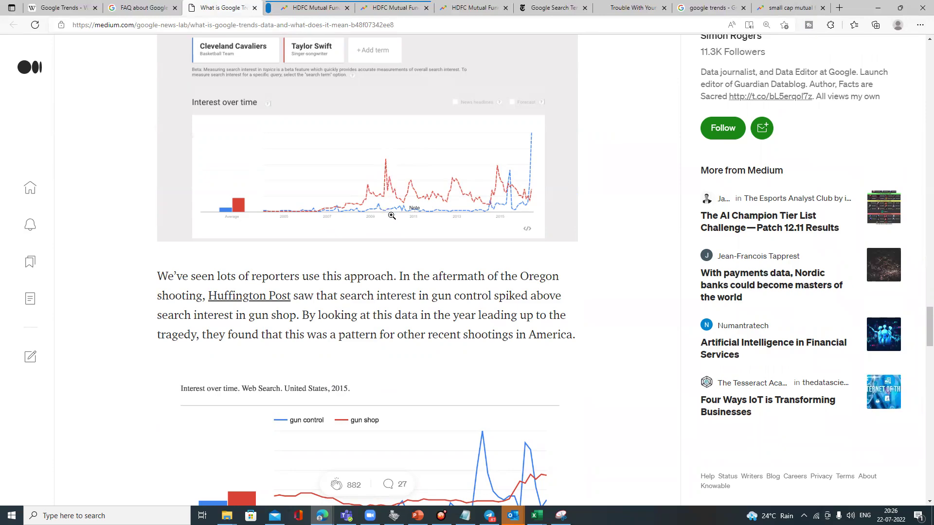
scroll(443, 227, "down", 9)
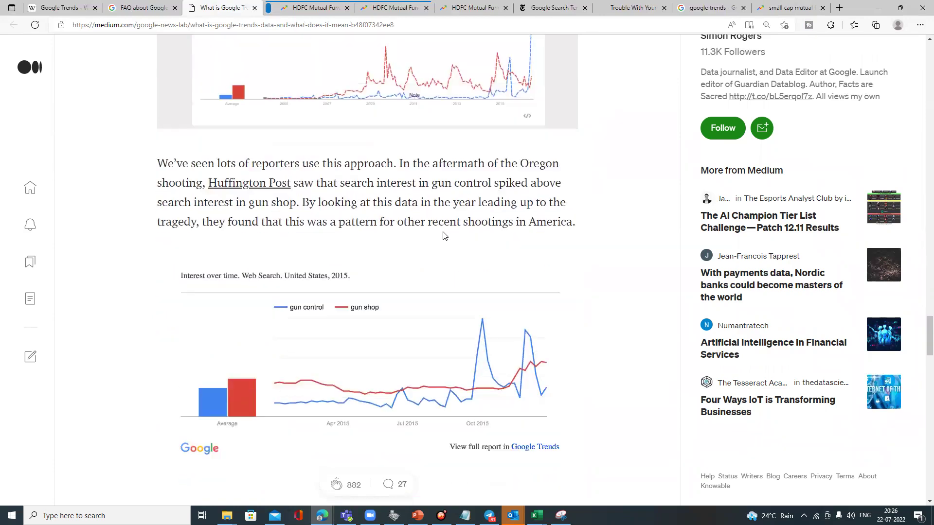
scroll(443, 235, "down", 10)
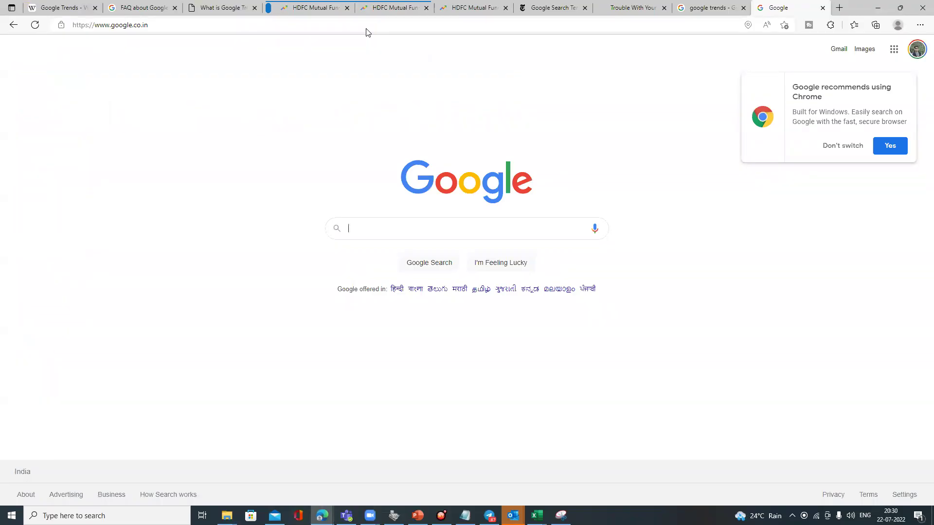
- Search Google for "google trends" and open the Google Trends site from the results
type("google")
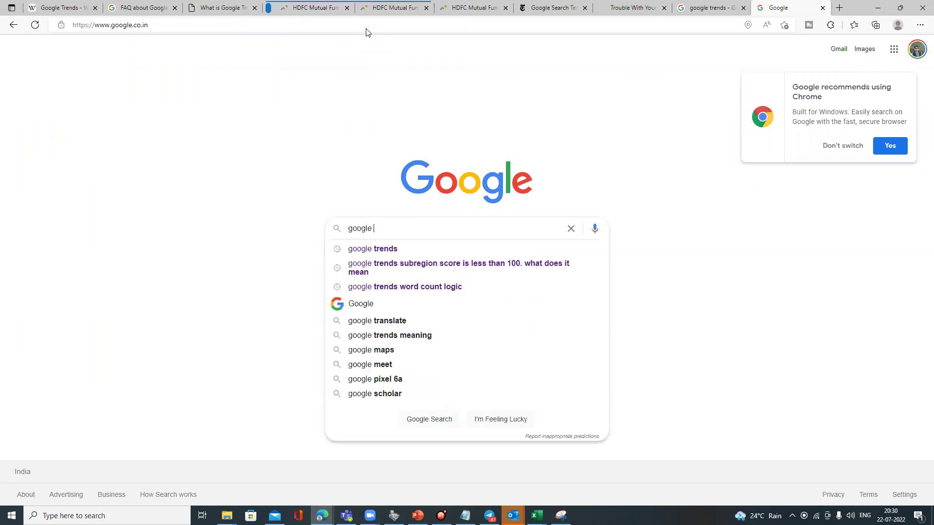
type(" trends")
key("Return")
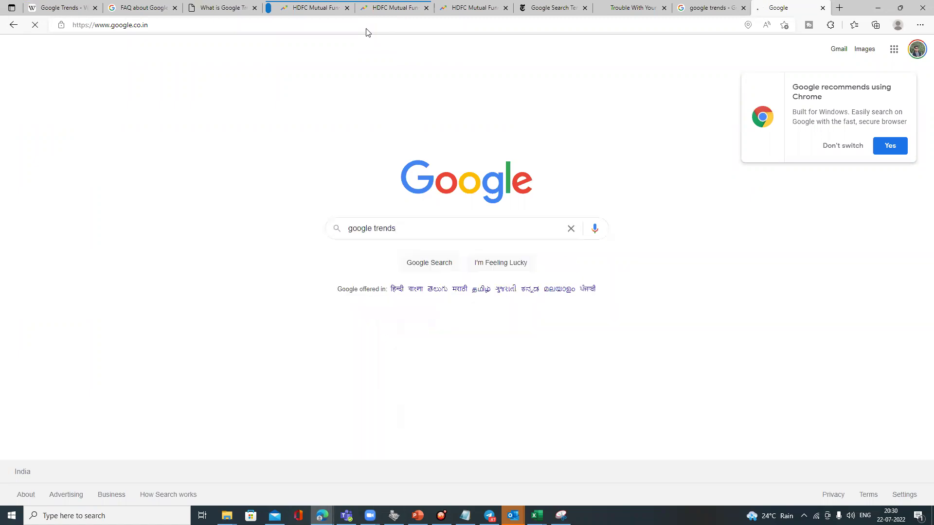
left_click(127, 142)
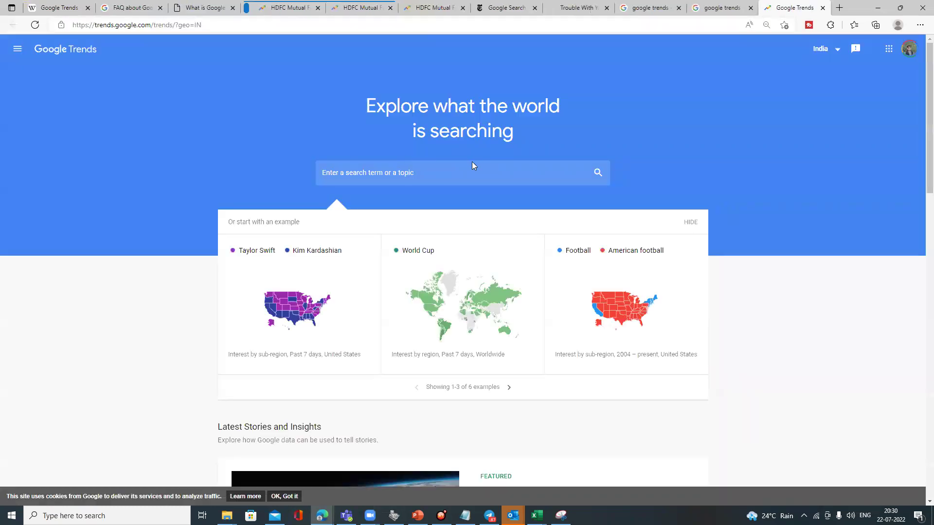
- Explore the search term "small cap mutual fund" in India for 22/06/2007 - 22/07/2022 in the Finance category and inspect its peaks
left_click(427, 175)
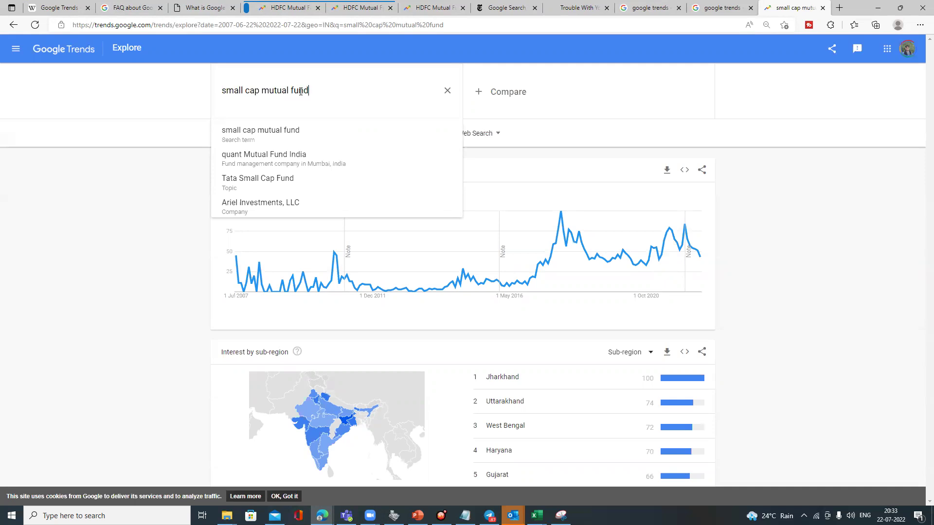
left_click(296, 133)
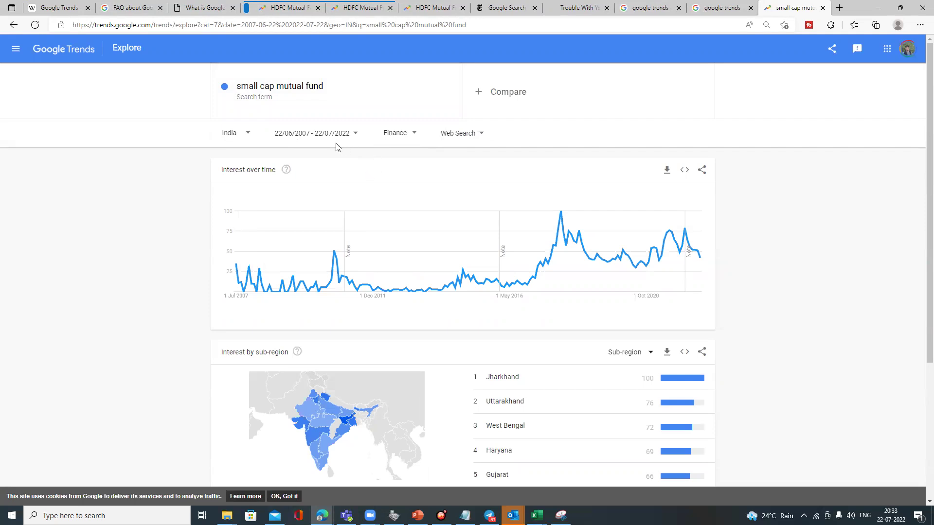
mouse_move(332, 255)
mouse_move(564, 239)
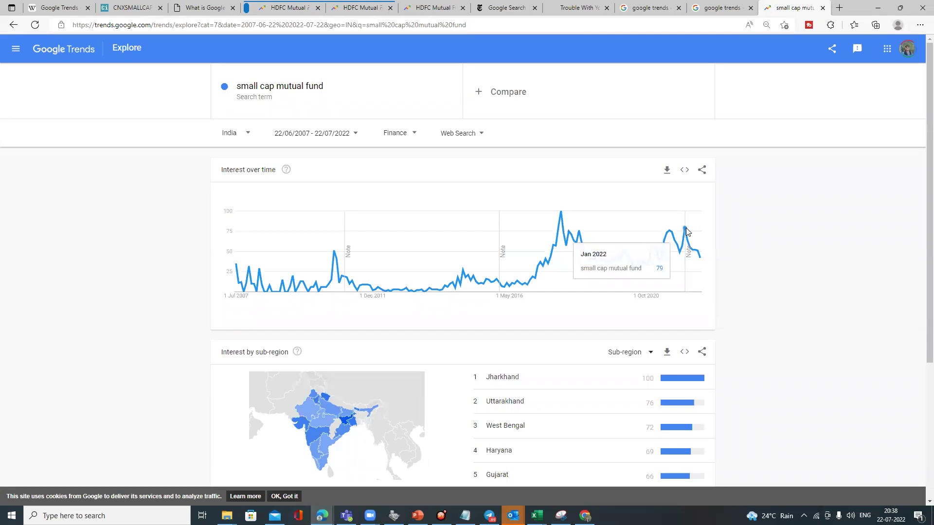
- Switch to the weekly CNXSMALLCAP chart on Chartink, examine the January 2018 and January 2022 highs, and return to Google Trends
key("alt+Tab")
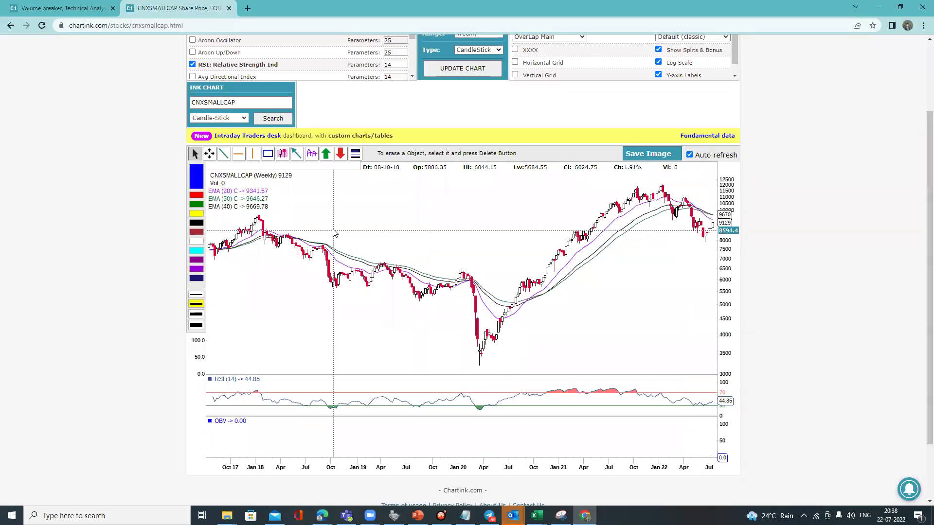
scroll(334, 233, "up", 2)
scroll(333, 233, "down", 1)
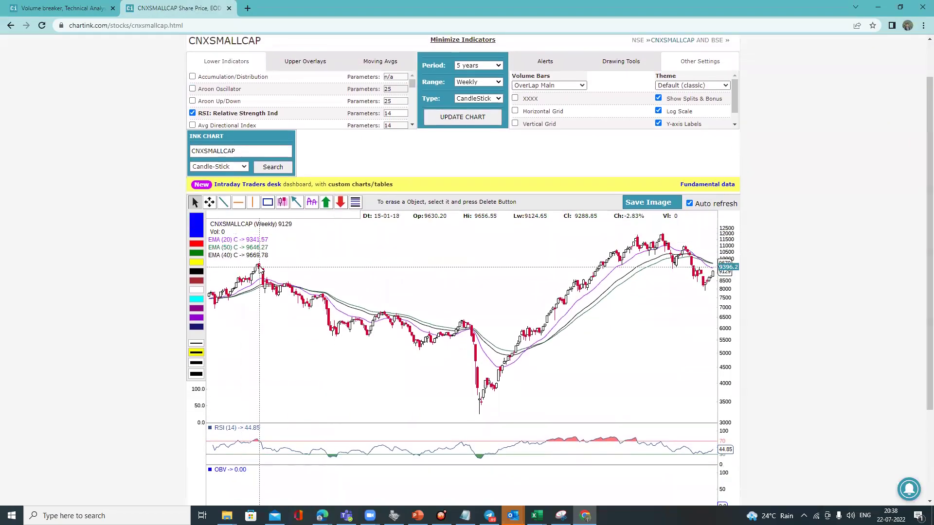
scroll(260, 266, "down", 1)
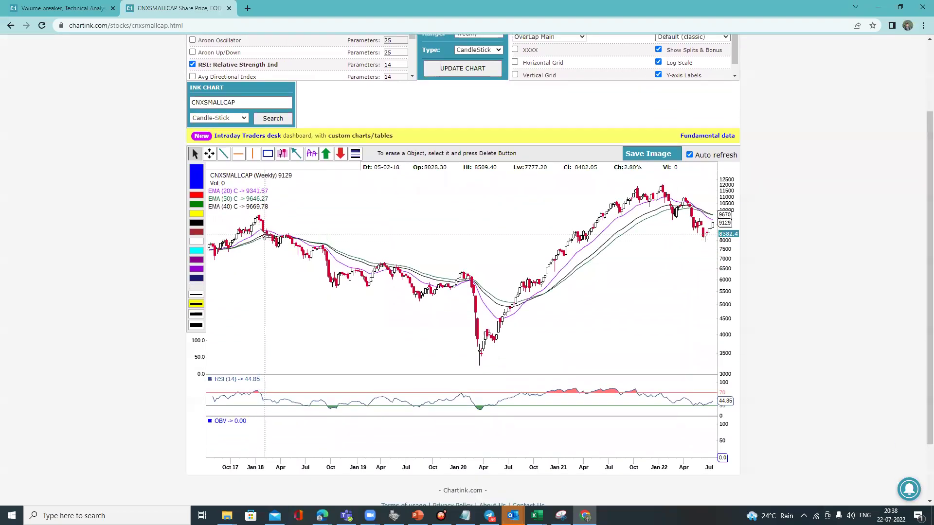
scroll(428, 253, "up", 1)
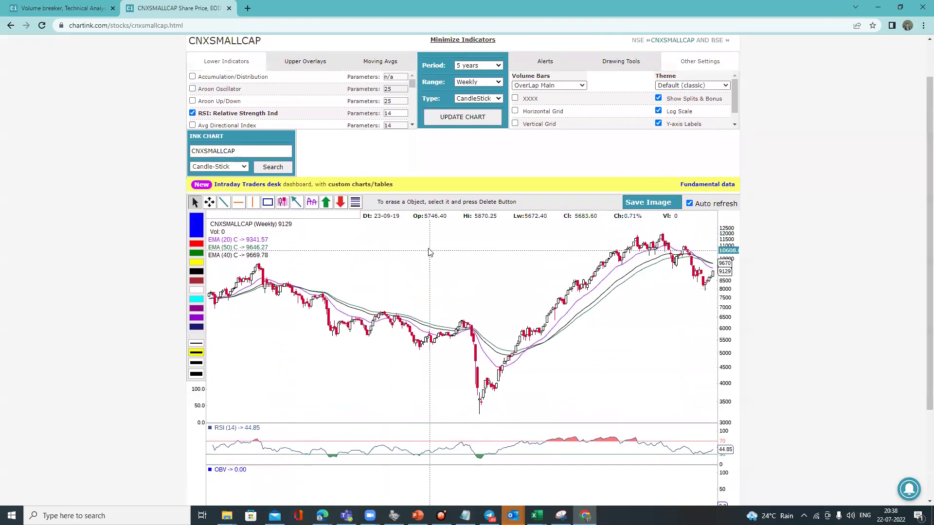
scroll(584, 246, "down", 1)
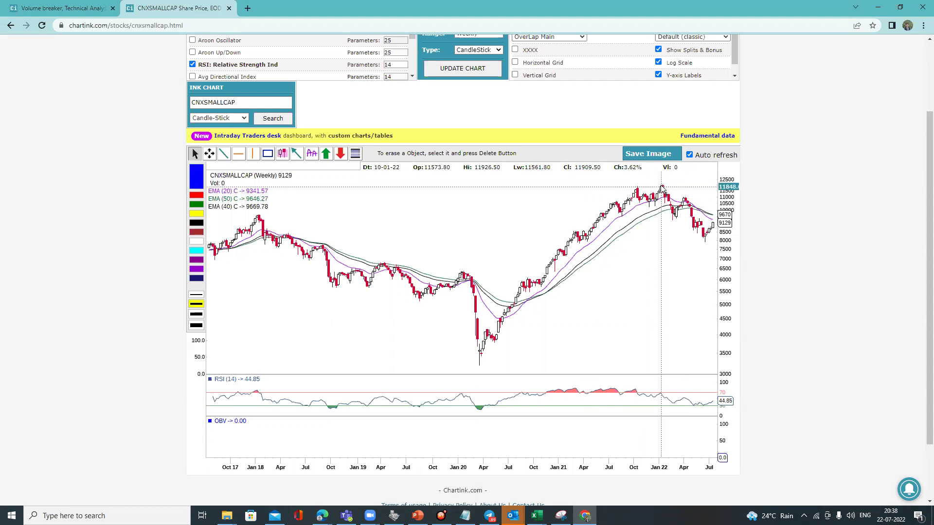
key("alt+Tab")
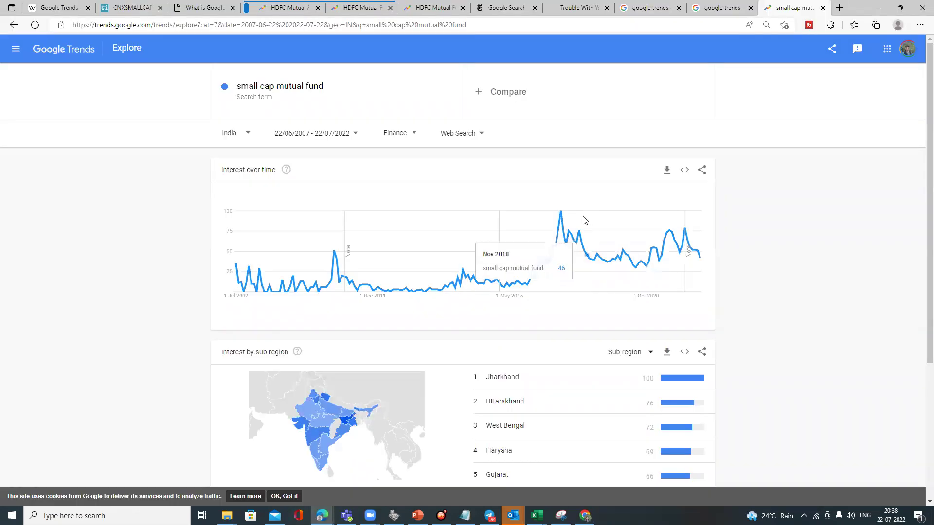
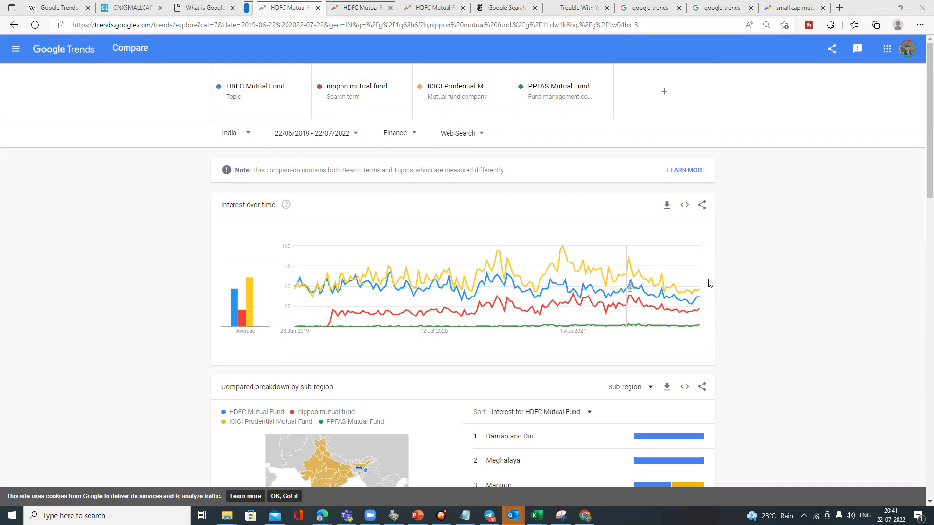
- In the 22/06/2019 - 22/07/2022 mutual fund comparison, examine the sub-region breakdowns, including the ICICI Prudential and PPFAS maps
scroll(721, 288, "down", 7)
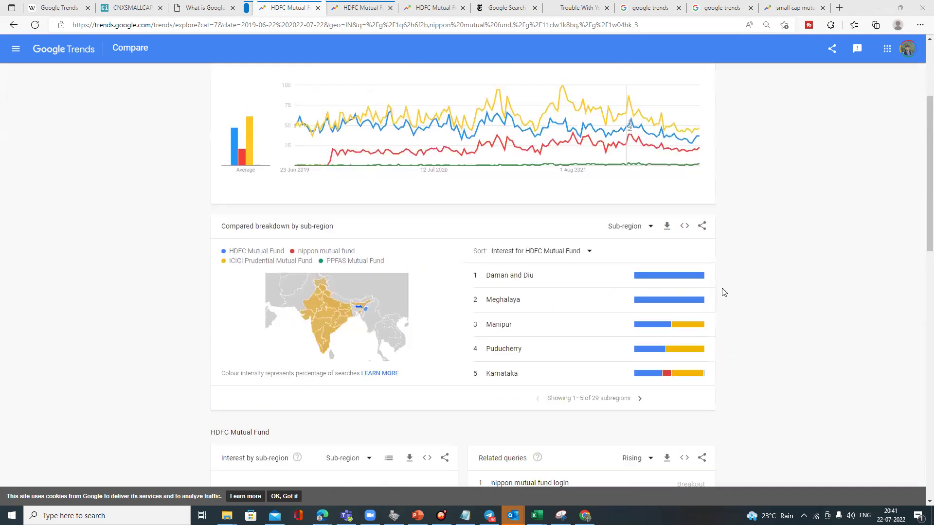
scroll(723, 292, "down", 3)
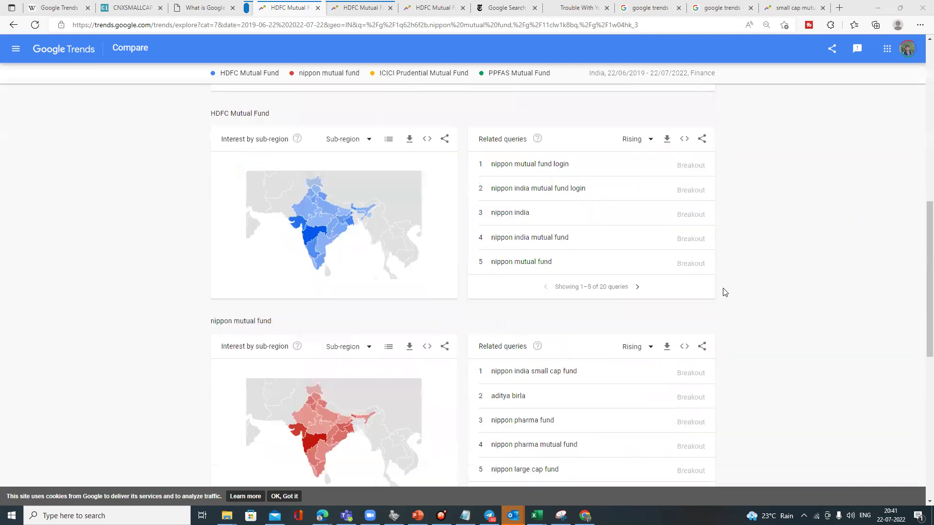
scroll(723, 292, "down", 8)
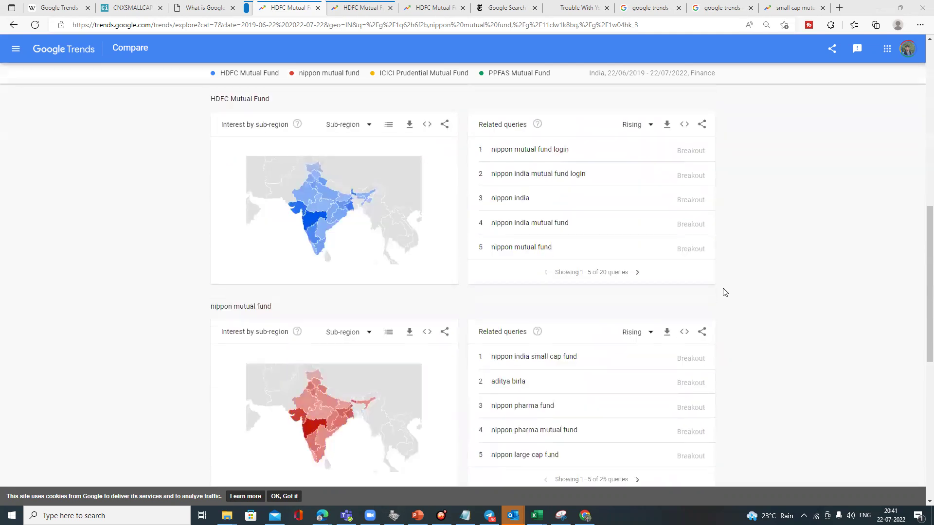
scroll(723, 292, "down", 1)
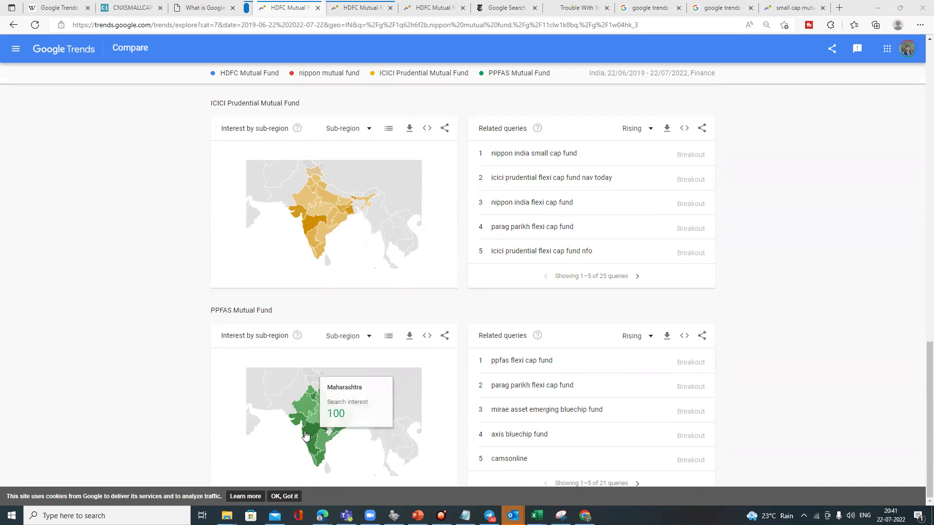
mouse_move(305, 440)
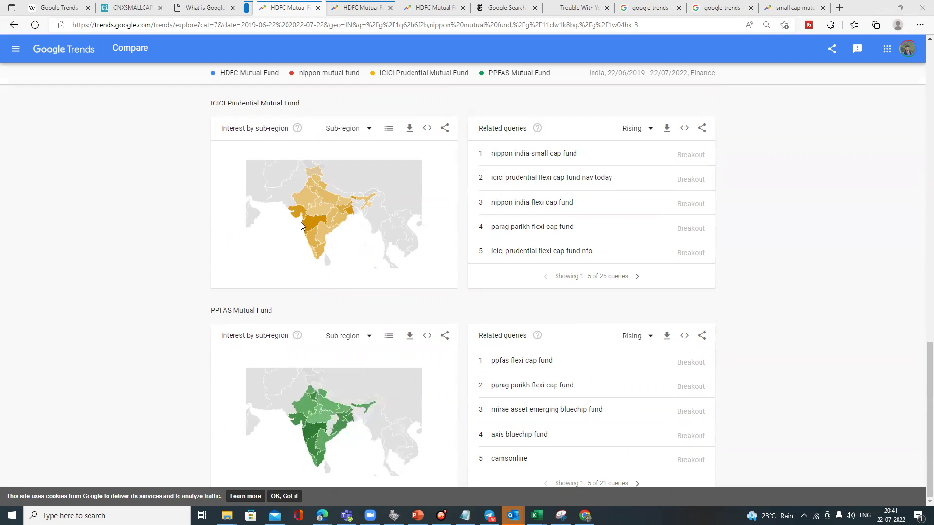
mouse_move(310, 227)
mouse_move(311, 244)
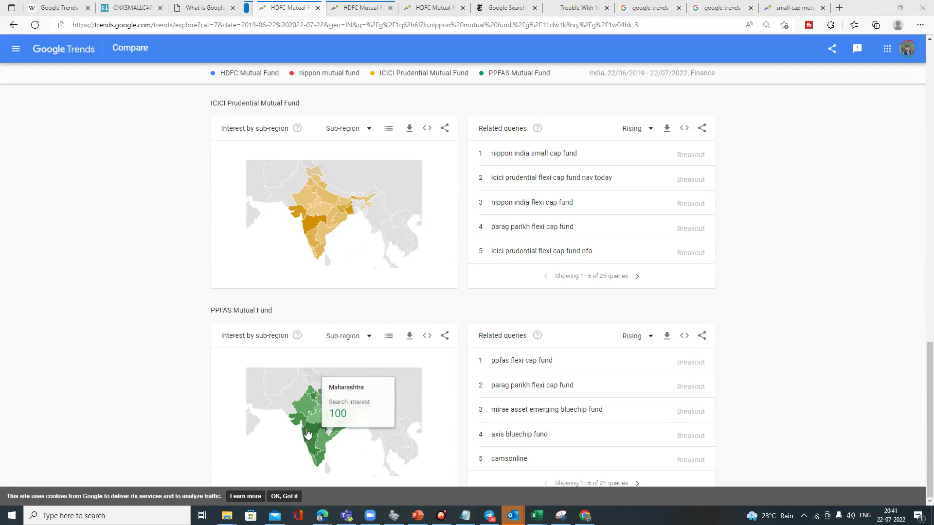
mouse_move(298, 423)
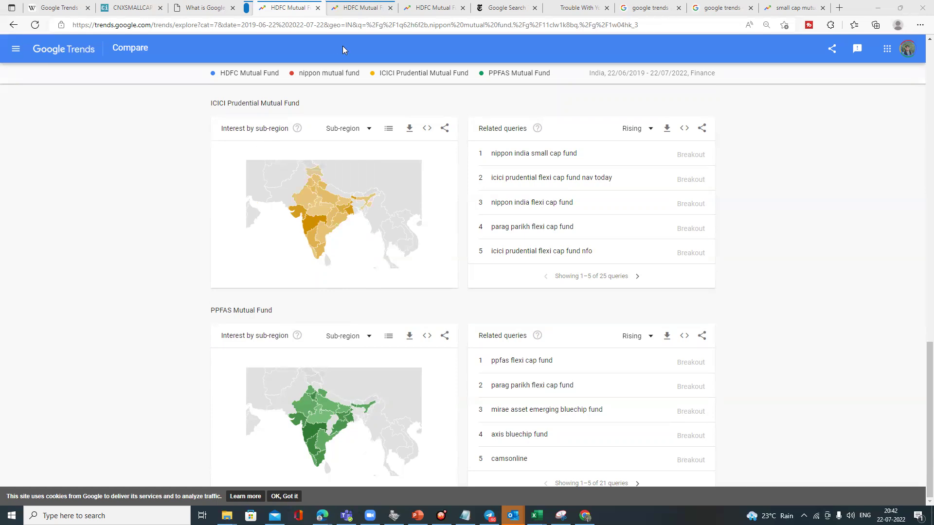
- View the interest-over-time charts of the 22/06/2019 - 22/07/2020 and 22/06/2021 - 22/07/2022 mutual fund comparisons
left_click(358, 8)
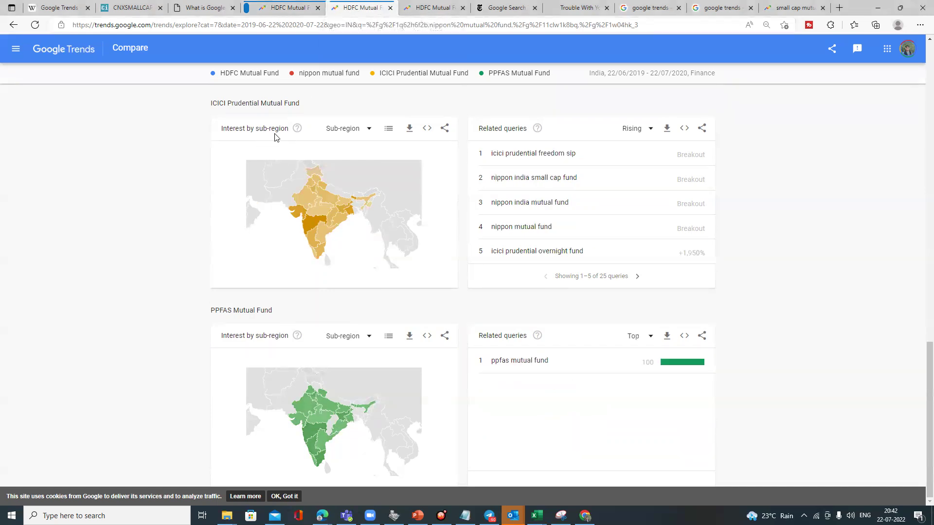
scroll(275, 137, "up", 15)
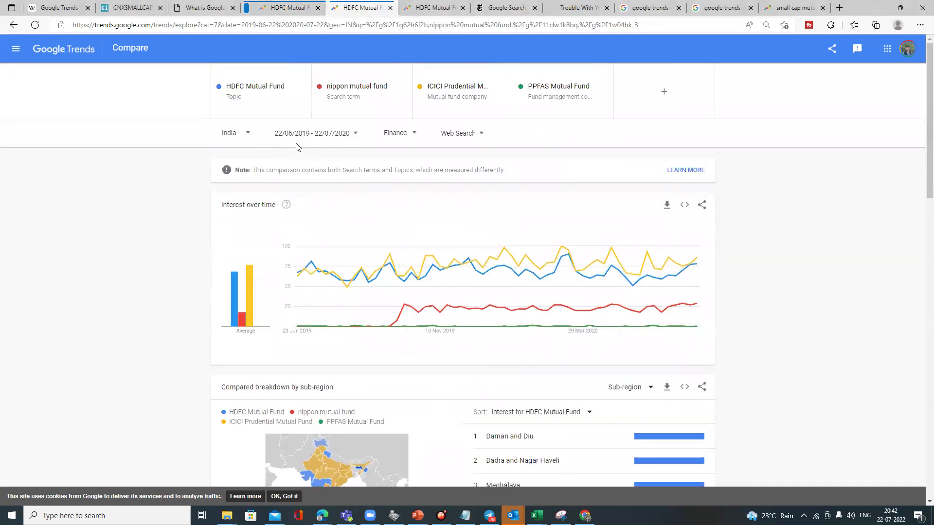
left_click(436, 8)
scroll(378, 133, "up", 15)
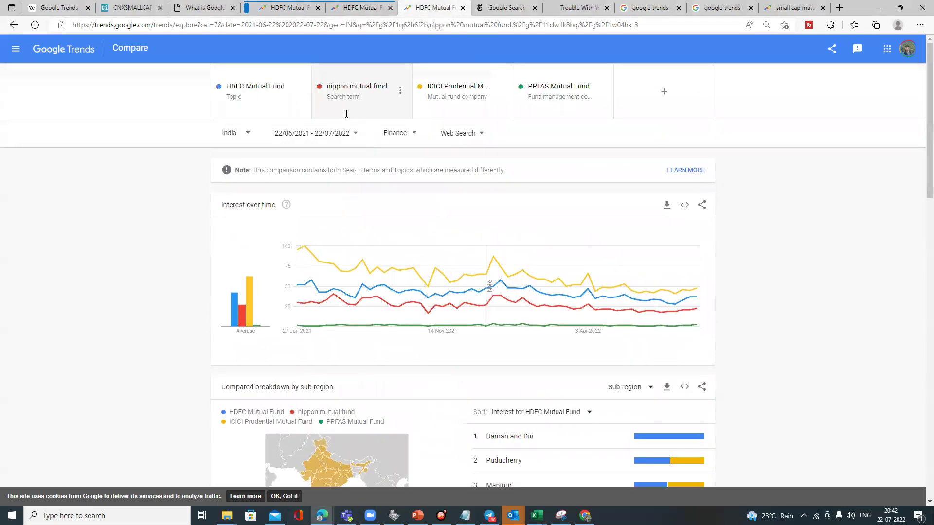
- Compare the PPFAS Mutual Fund sub-region maps between the 2019 - 2020 and 2021 - 2022 comparisons
left_click(372, 9)
scroll(433, 166, "down", 15)
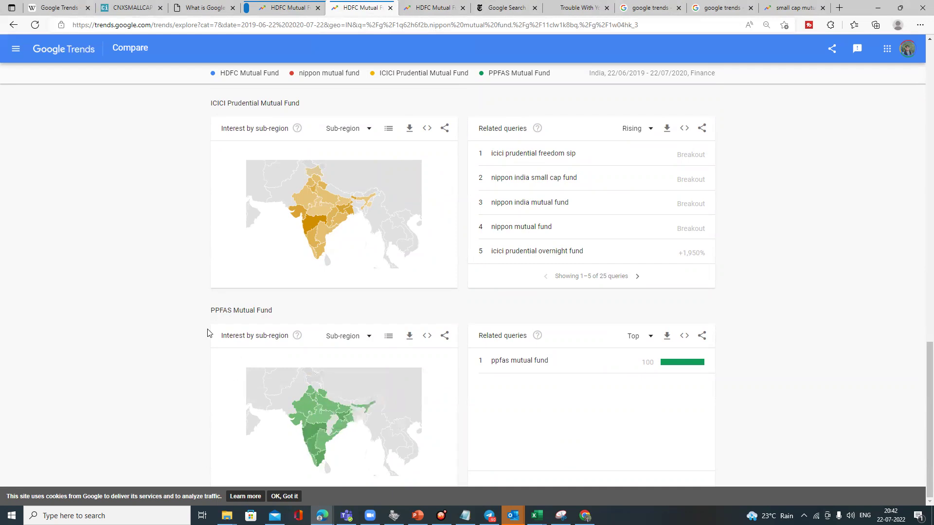
left_click(430, 9)
scroll(397, 190, "down", 12)
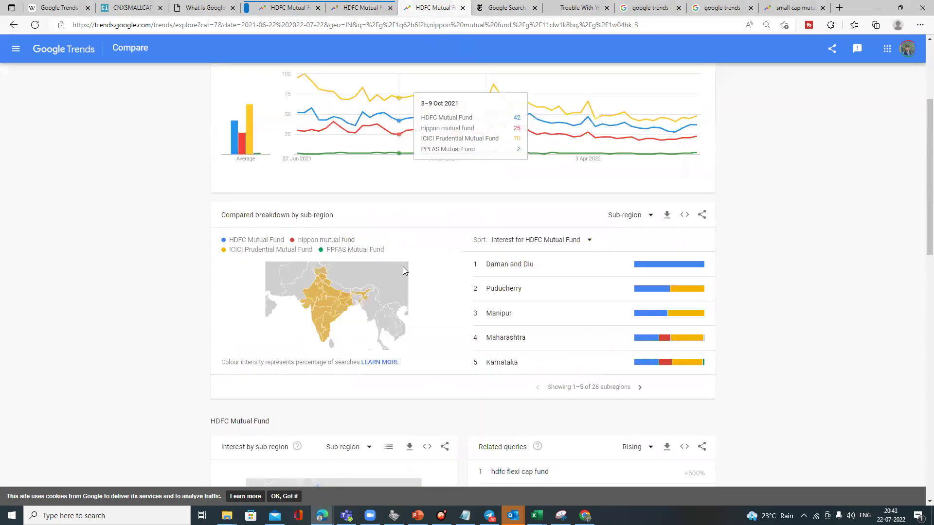
scroll(402, 270, "down", 7)
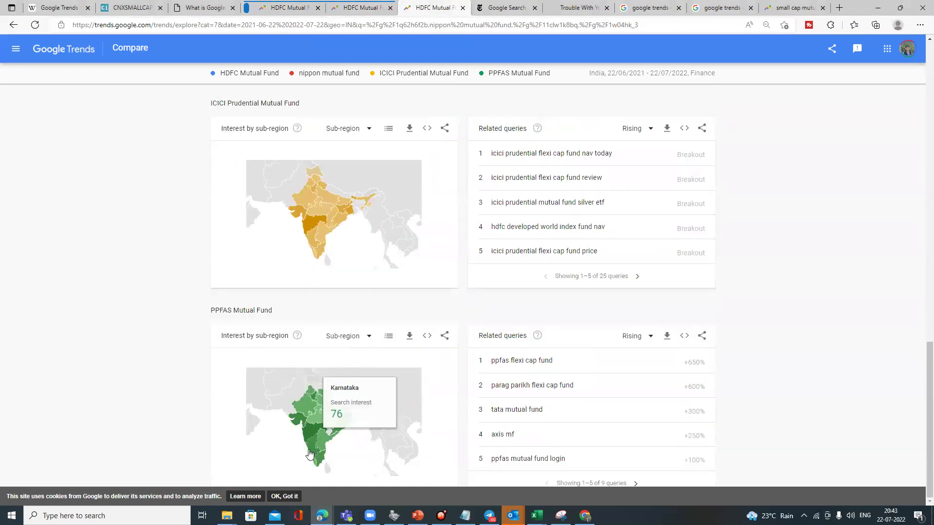